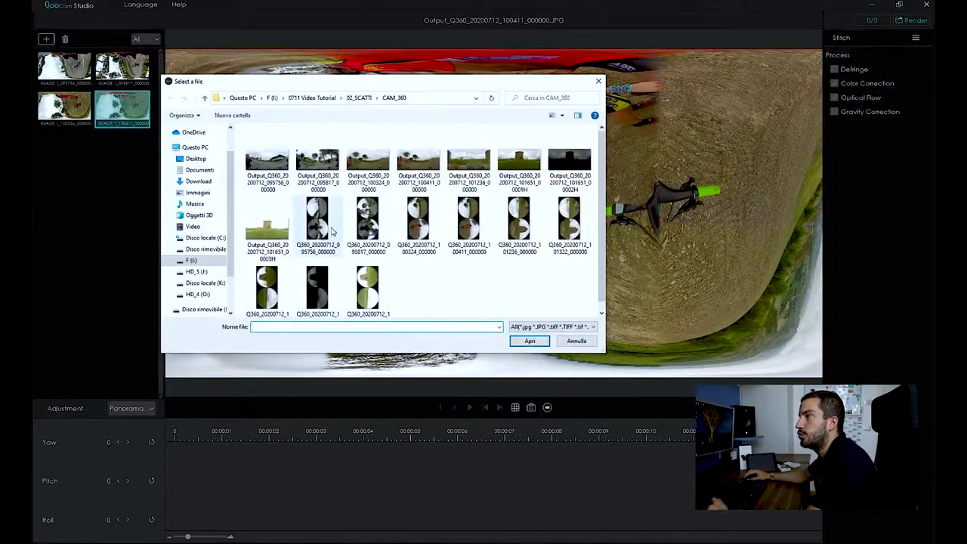
- Import the four dual-fisheye photos from Q360_20200712_095756_000000 through Q360_20200712_100411_000000 from the CAM_360 folder
{"action": "left_click", "coordinate": [333, 228]}
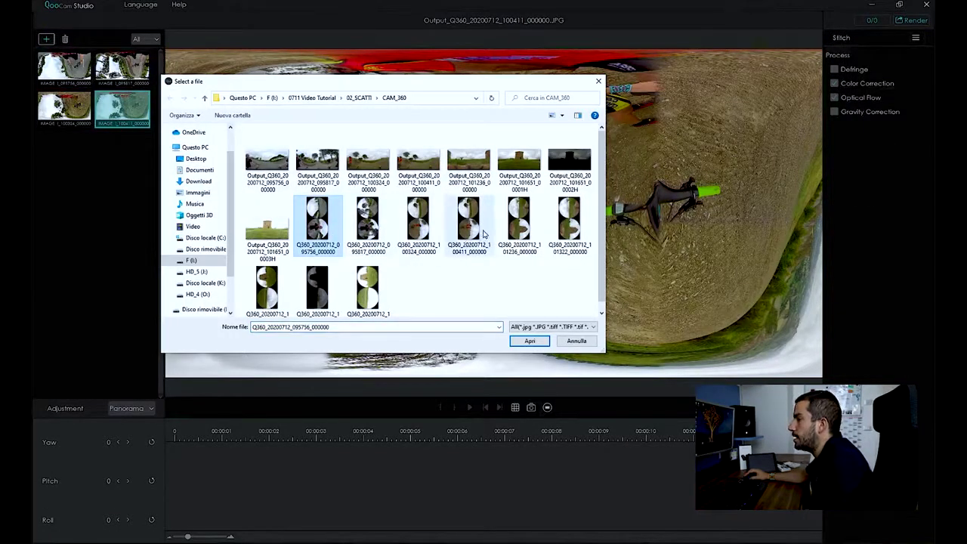
{"action": "left_click", "coordinate": [470, 227], "text": "shift"}
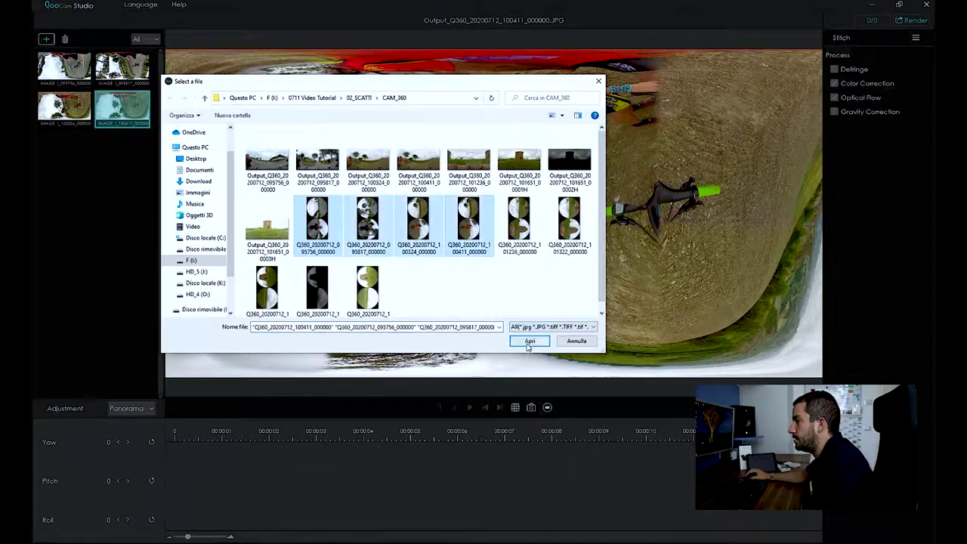
{"action": "left_click", "coordinate": [529, 340]}
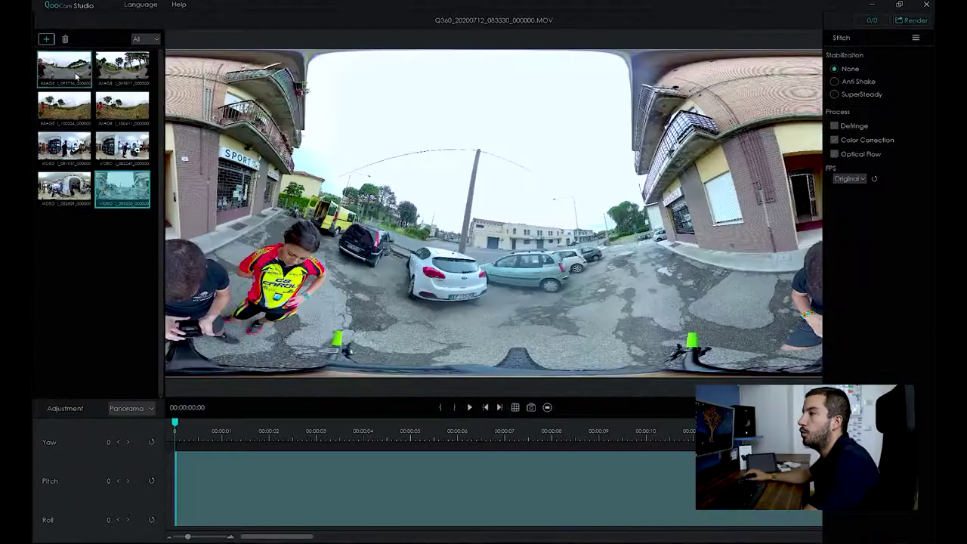
- Enable Defringe and Gravity Correction on the Q360_20200712_095756_000000 photo and look down the road in the interactive 360 preview
{"action": "left_click", "coordinate": [75, 72]}
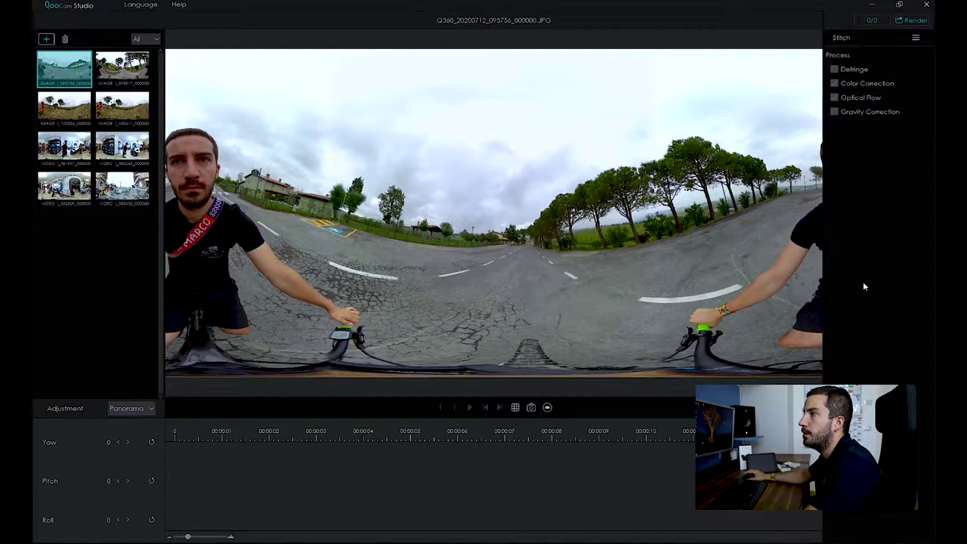
{"action": "left_click", "coordinate": [834, 112]}
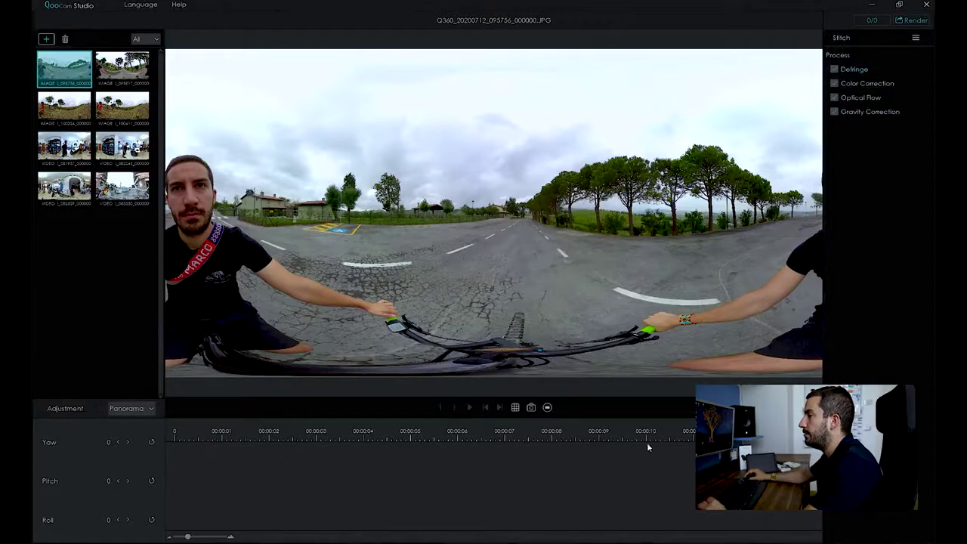
{"action": "left_click", "coordinate": [547, 407]}
{"action": "left_click_drag", "start_coordinate": [625, 247], "coordinate": [457, 80]}
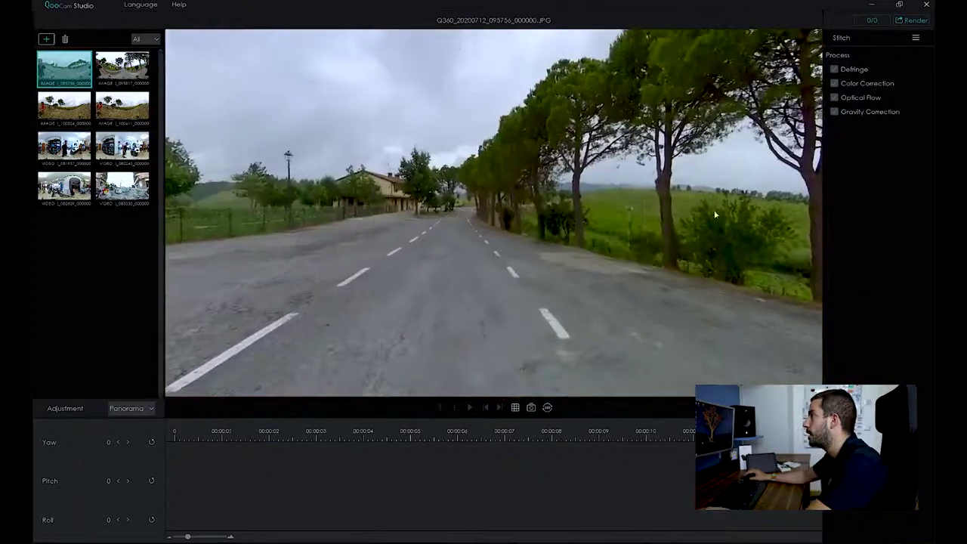
- Set up the photo's render with a resolution of 7680x3840 and the jpg format
{"action": "left_click", "coordinate": [912, 21]}
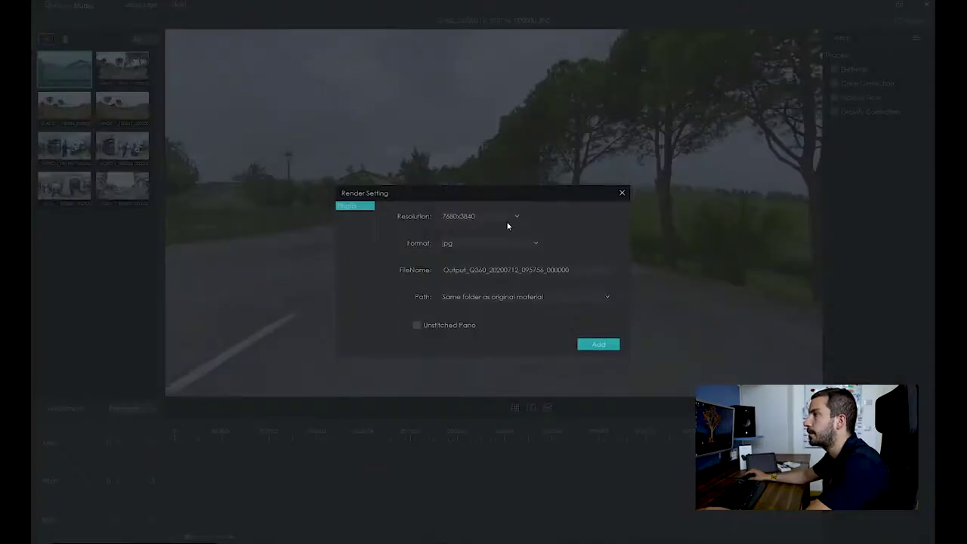
{"action": "left_click", "coordinate": [517, 217]}
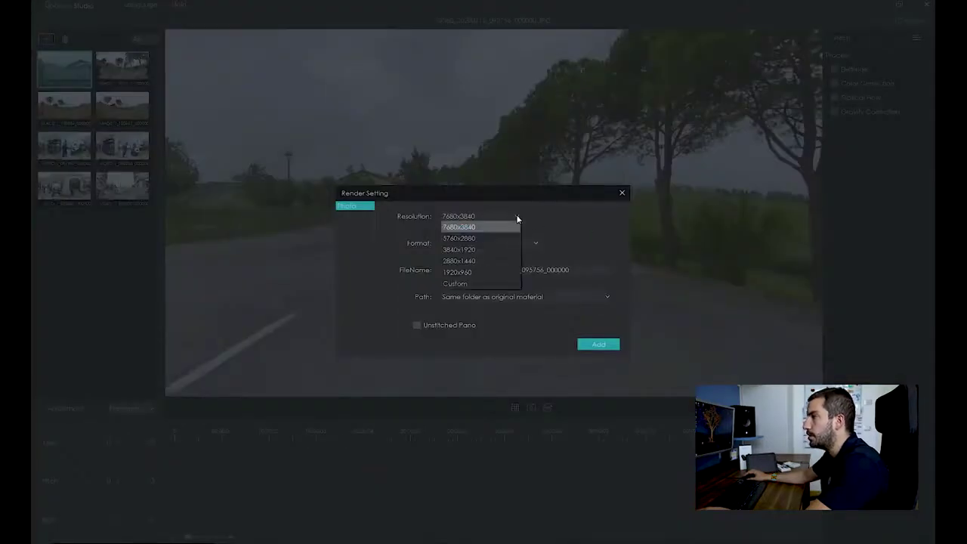
{"action": "left_click", "coordinate": [518, 218]}
{"action": "left_click", "coordinate": [534, 244]}
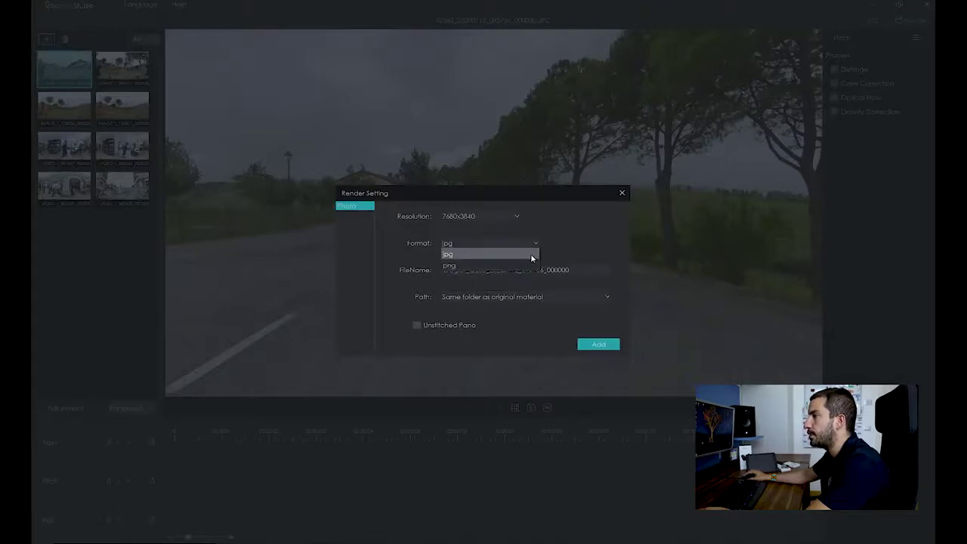
{"action": "left_click", "coordinate": [532, 258]}
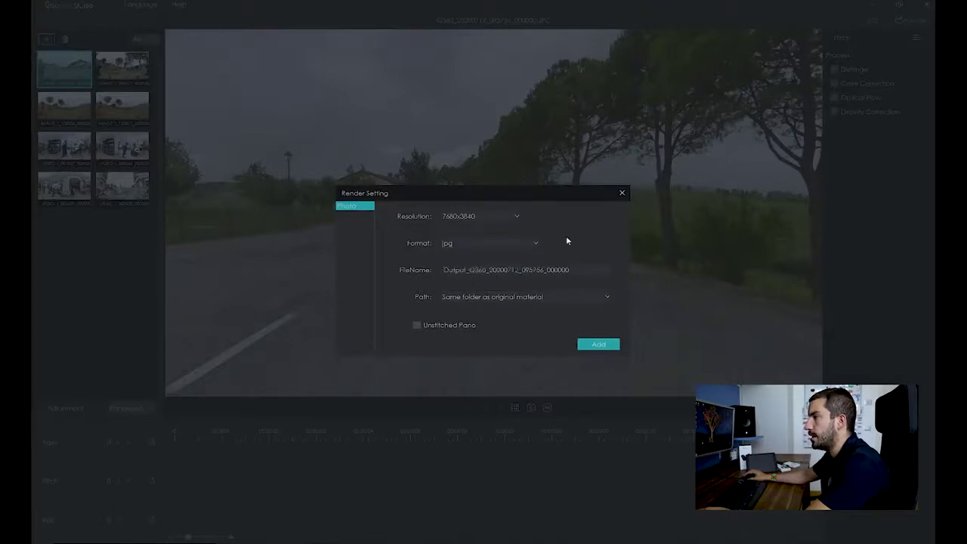
- Set the photo's render path to a specific export folder inside 0711 Video Tutorial on drive I
{"action": "left_click", "coordinate": [554, 297]}
{"action": "left_click", "coordinate": [547, 310]}
{"action": "left_click", "coordinate": [560, 299]}
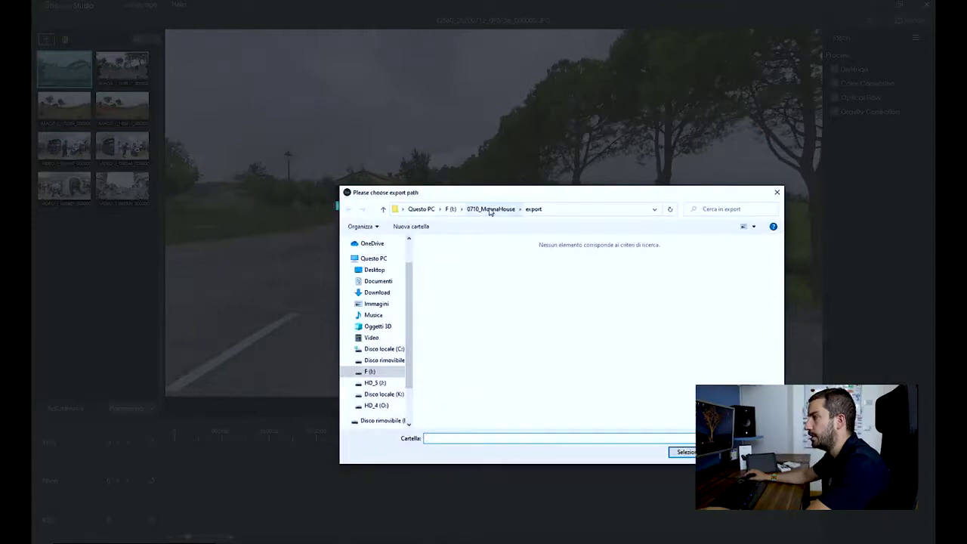
{"action": "left_click", "coordinate": [453, 210]}
{"action": "key", "text": "Return"}
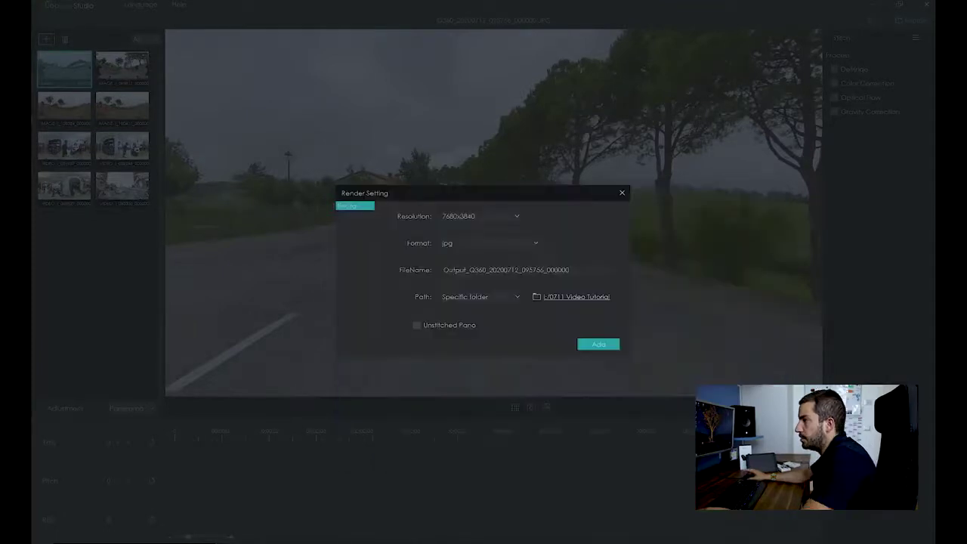
- Add the photo to the render queue, render it and close the render queue
{"action": "left_click", "coordinate": [593, 346]}
{"action": "left_click", "coordinate": [591, 335]}
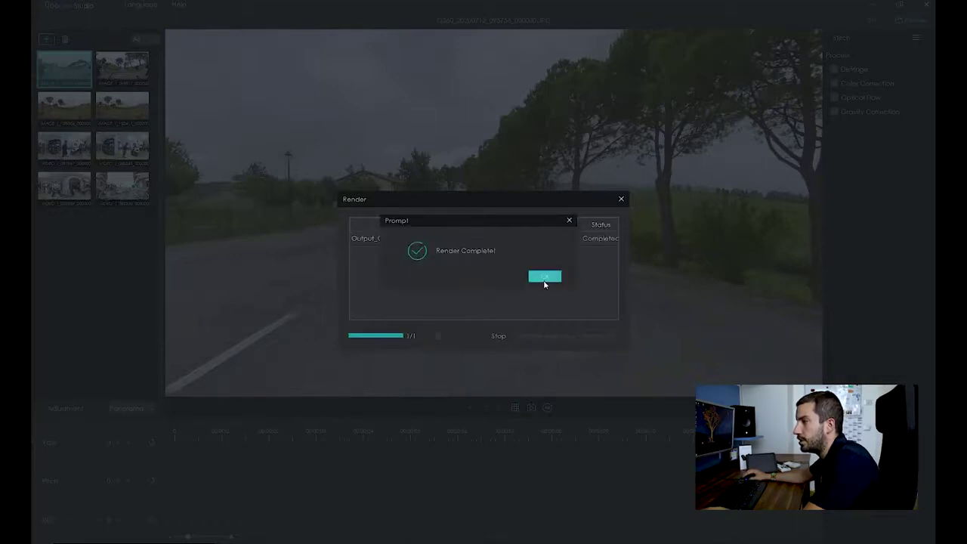
{"action": "left_click", "coordinate": [545, 280]}
{"action": "left_click", "coordinate": [620, 200]}
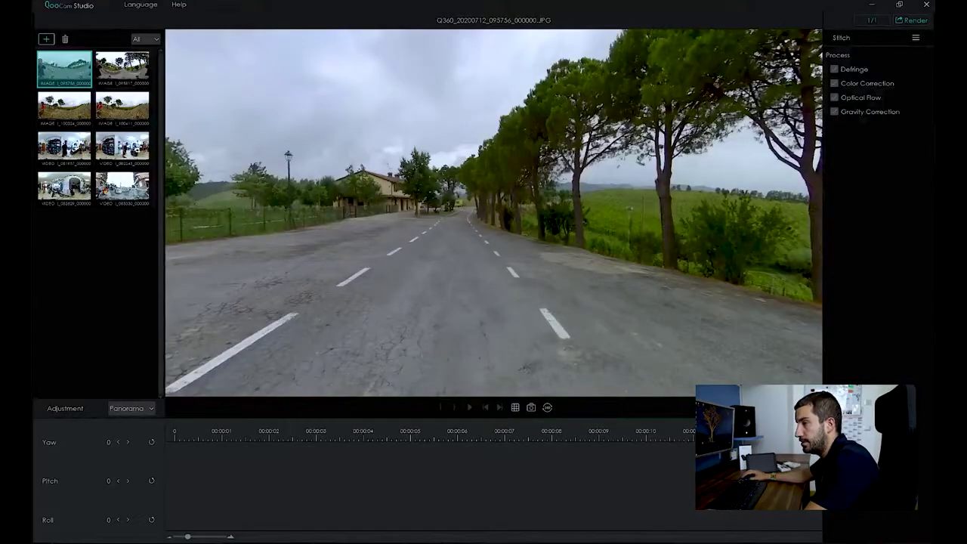
- Apply SuperSteady stabilization and Defringe to the Q360_20200712_081957_000000 video and view it in the interactive 360 preview
{"action": "left_click", "coordinate": [70, 157]}
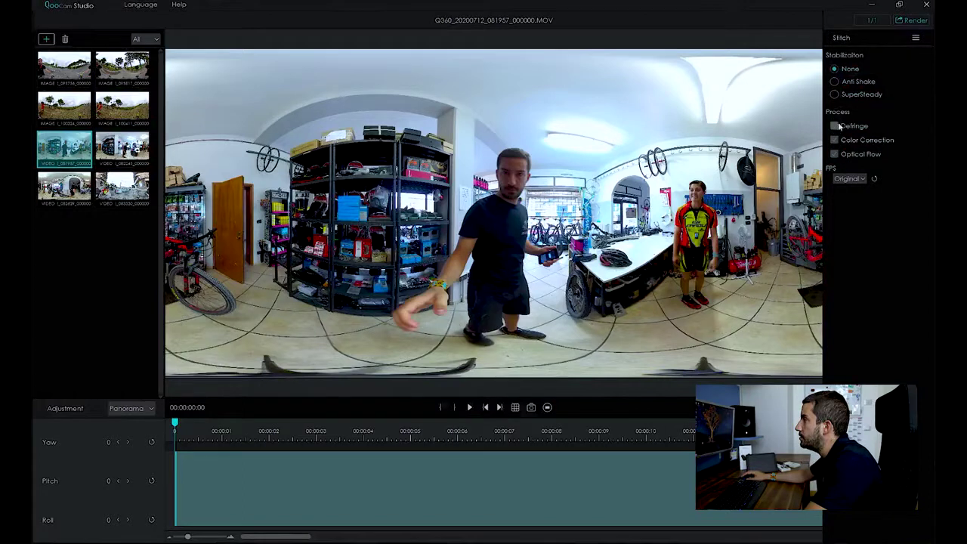
{"action": "left_click", "coordinate": [834, 95]}
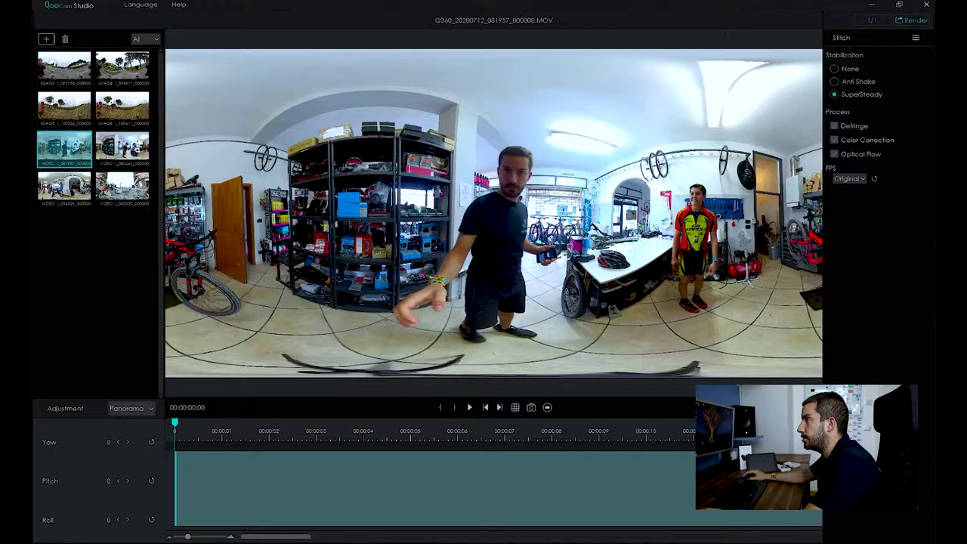
{"action": "left_click", "coordinate": [547, 408]}
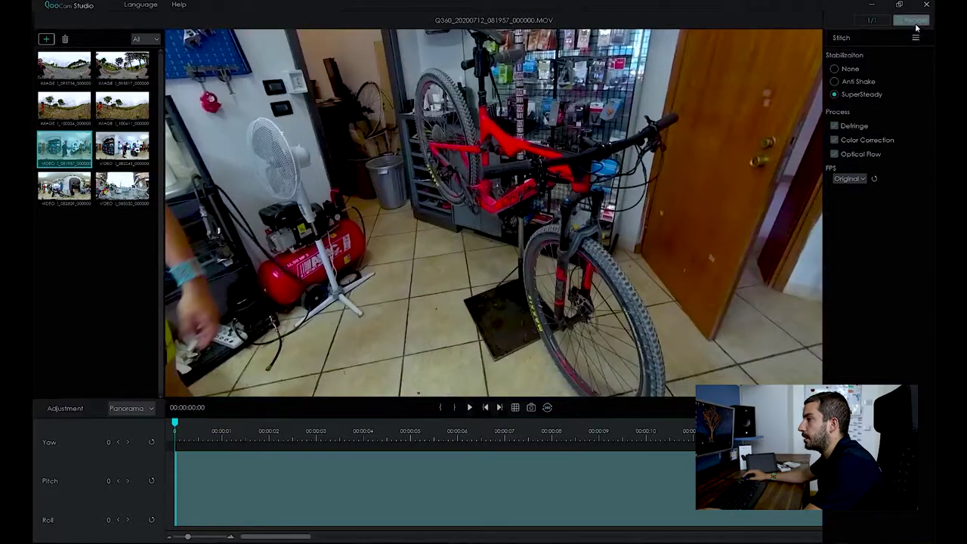
- Set up the video's render with resolution 7680x3840, format mp4(H265) and High bitrate
{"action": "left_click", "coordinate": [914, 20]}
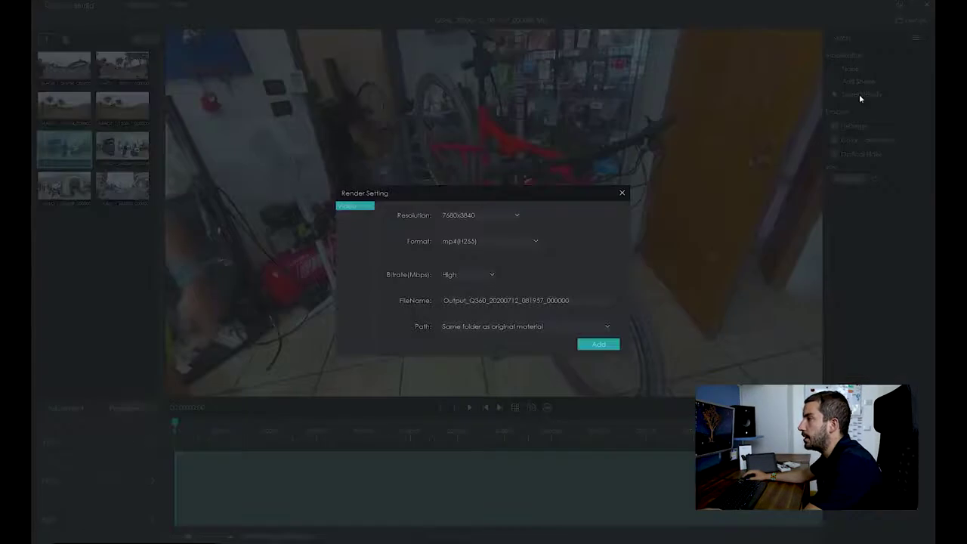
{"action": "left_click", "coordinate": [502, 216]}
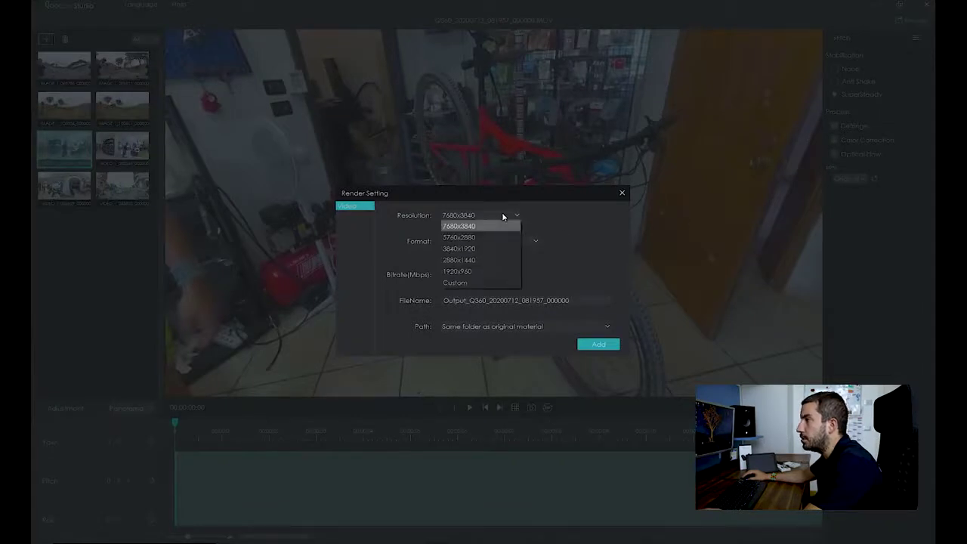
{"action": "left_click", "coordinate": [503, 217]}
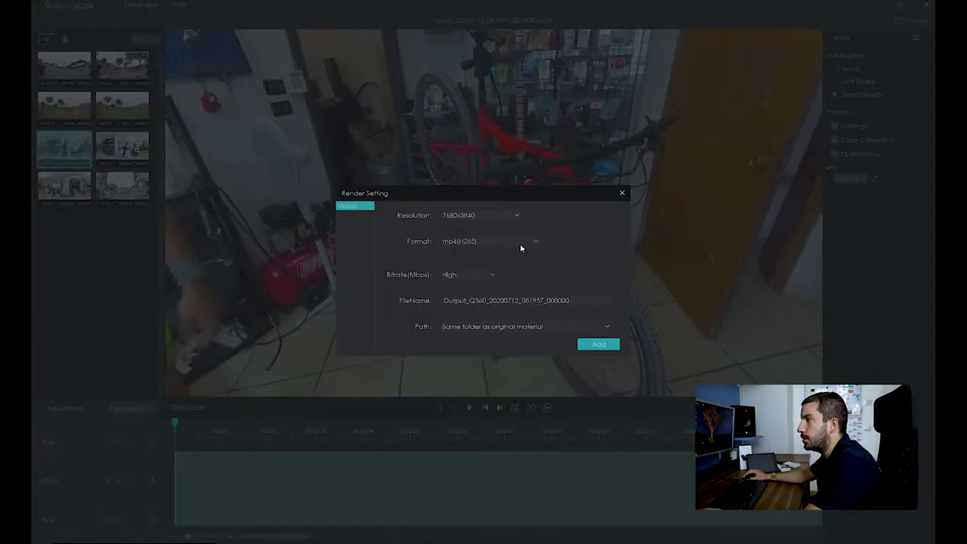
{"action": "left_click", "coordinate": [523, 246]}
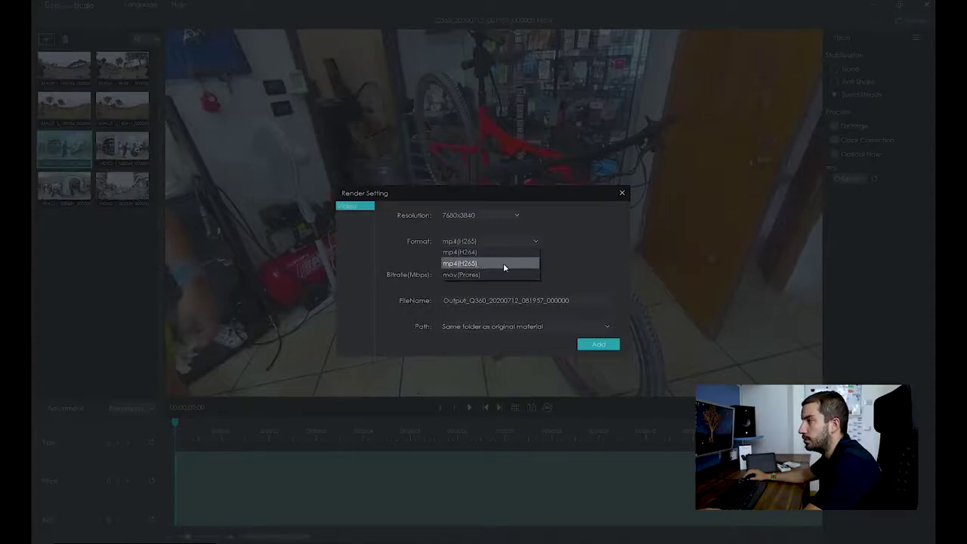
{"action": "left_click", "coordinate": [504, 264]}
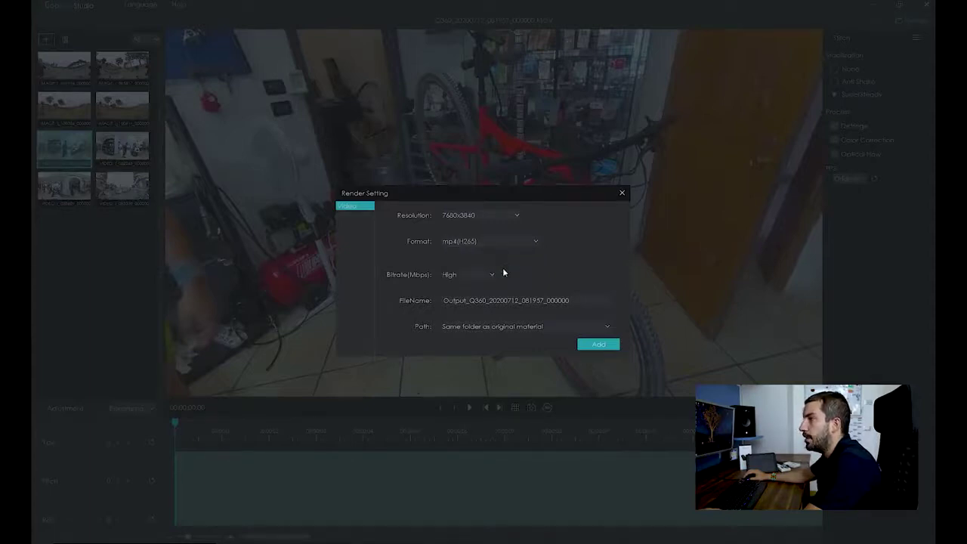
{"action": "left_click", "coordinate": [491, 276]}
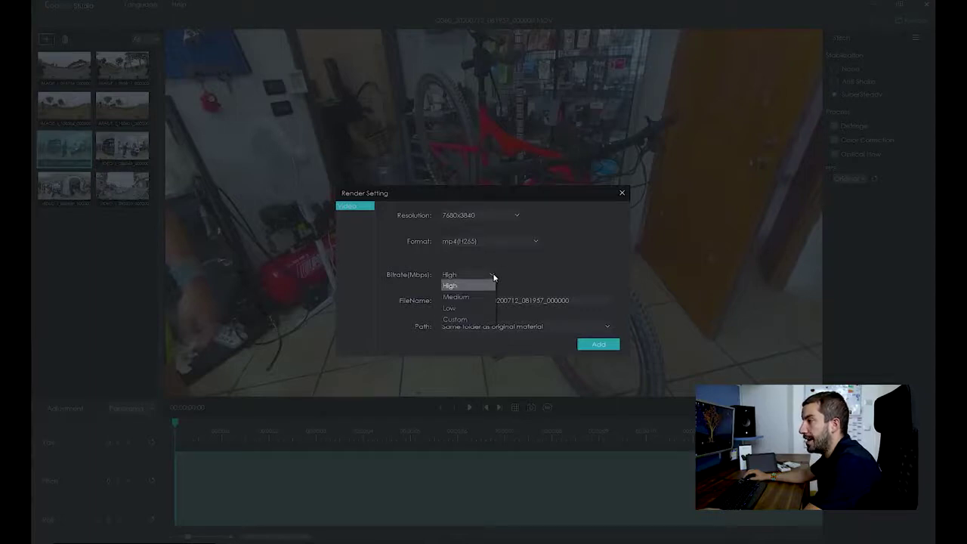
{"action": "left_click", "coordinate": [493, 278]}
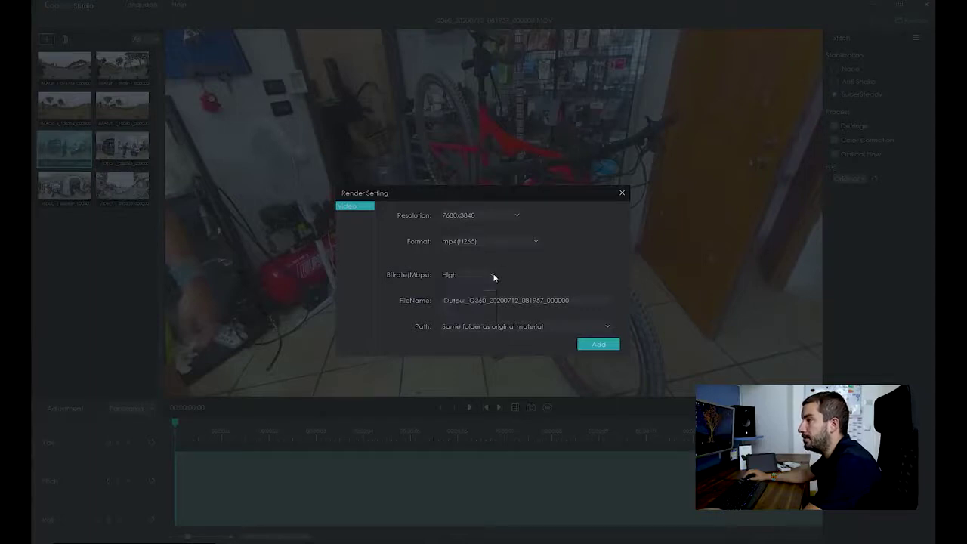
- Set the video's render path to the specific folder in 0711 Video Tutorial, queue the video and render all items
{"action": "left_click", "coordinate": [517, 330]}
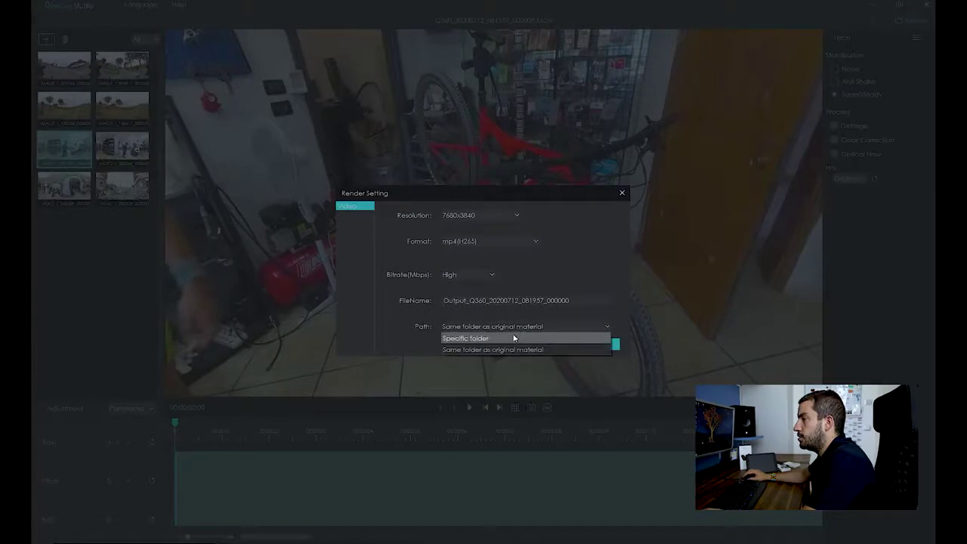
{"action": "left_click", "coordinate": [514, 338]}
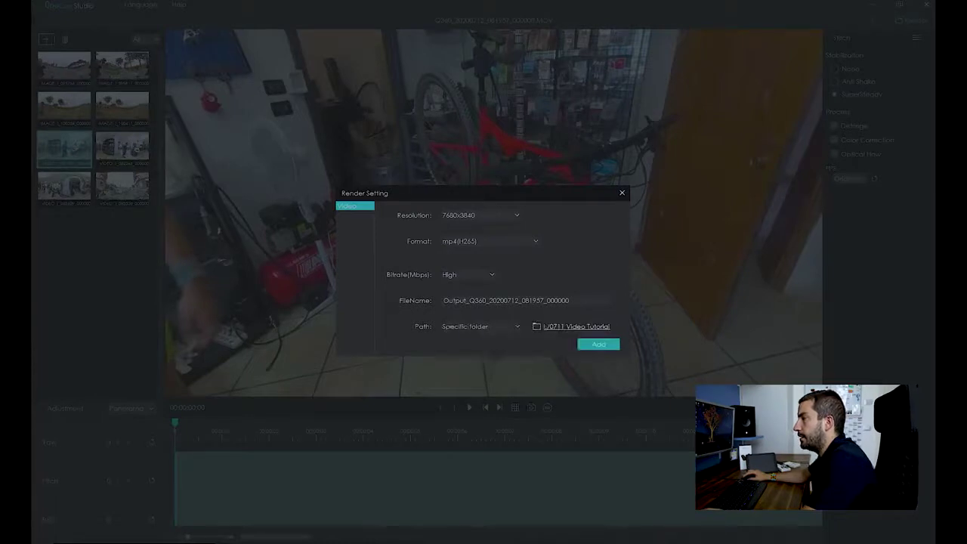
{"action": "left_click", "coordinate": [537, 326]}
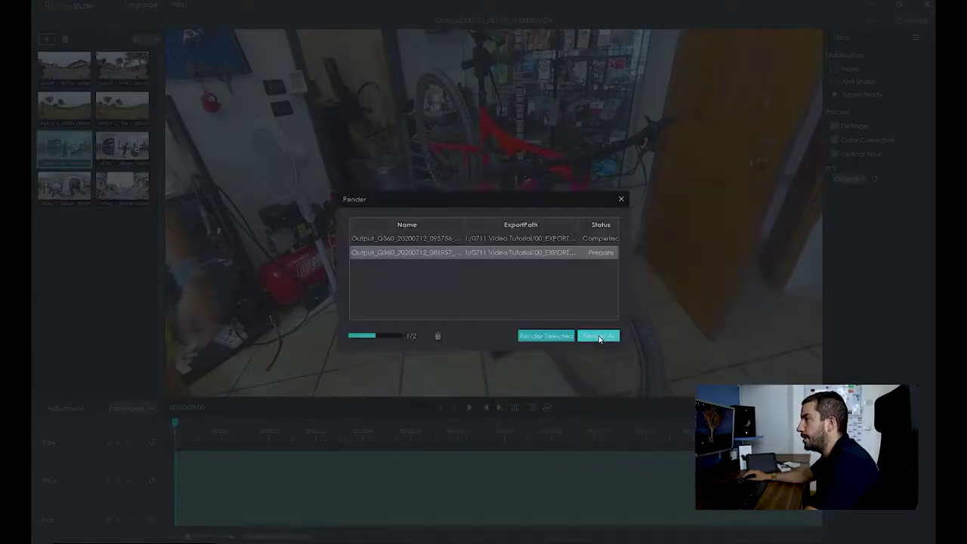
{"action": "left_click", "coordinate": [599, 336]}
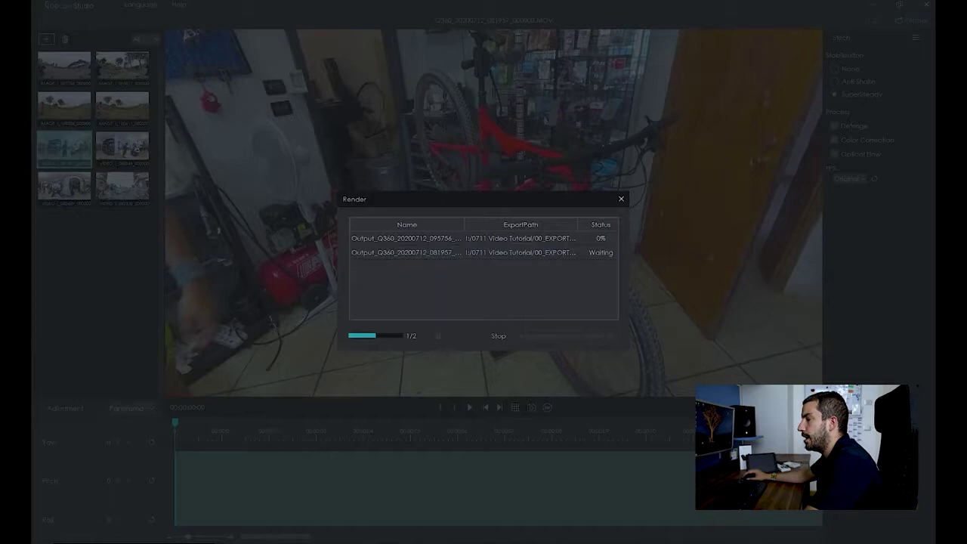